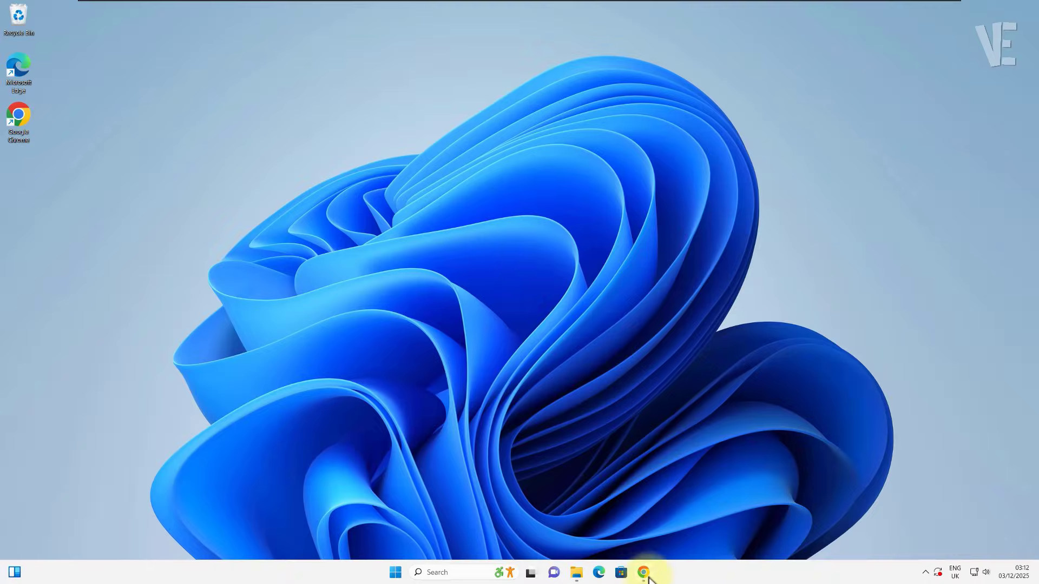
# Launch Chrome from the taskbar and open Settings from its three-dot menu
pyautogui.click(644, 573)
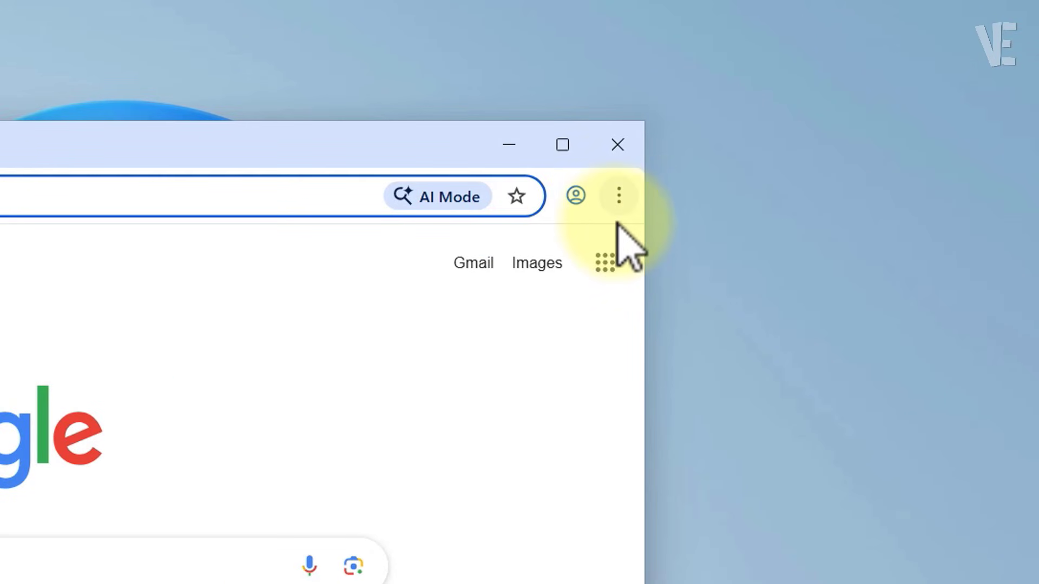
pyautogui.click(619, 196)
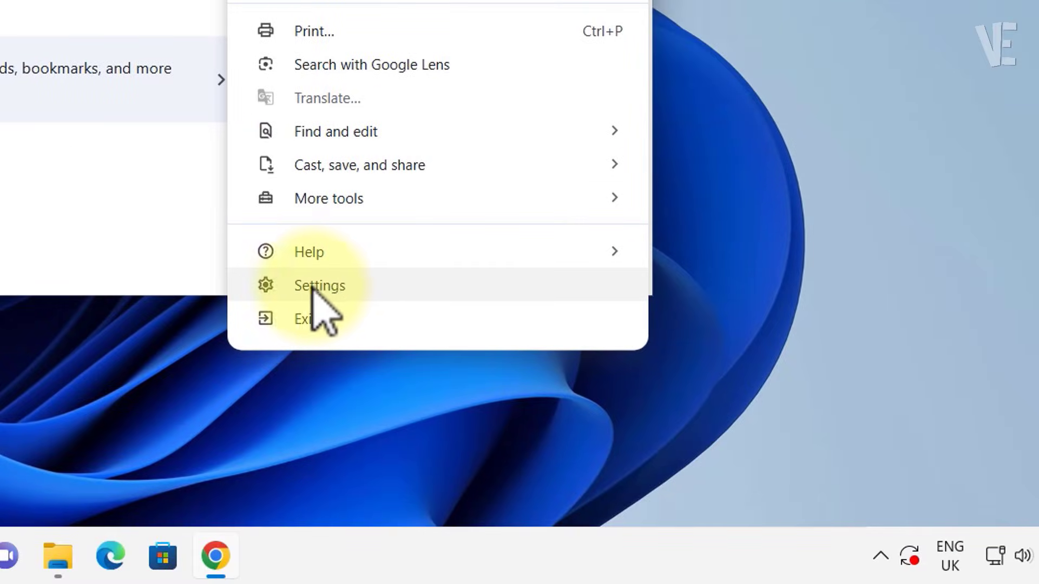
pyautogui.click(341, 286)
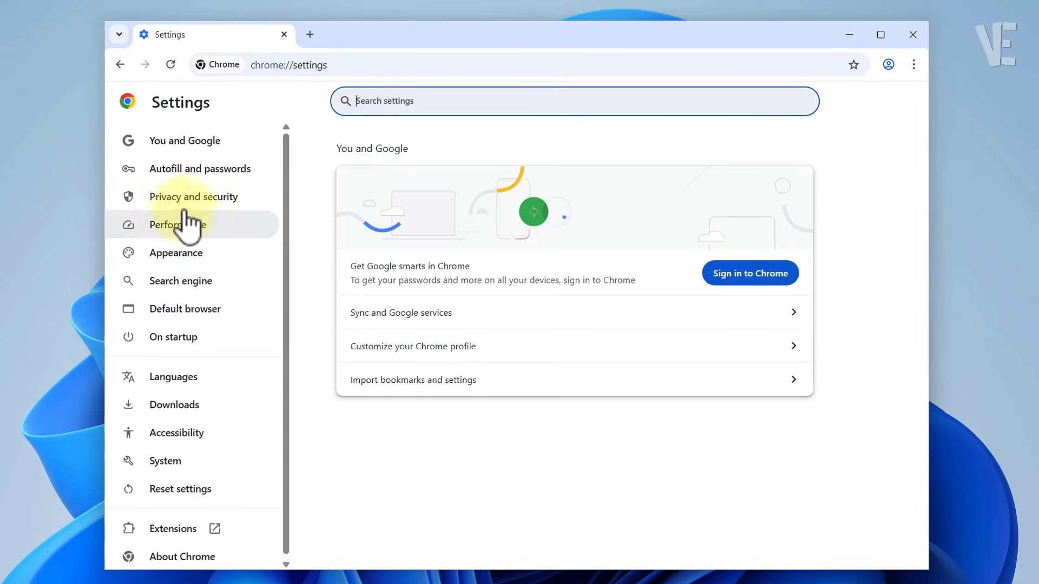
# Go to Privacy and security and open Site settings
pyautogui.click(193, 196)
pyautogui.scroll(-2, 658, 301)
pyautogui.scroll(-2, 568, 471)
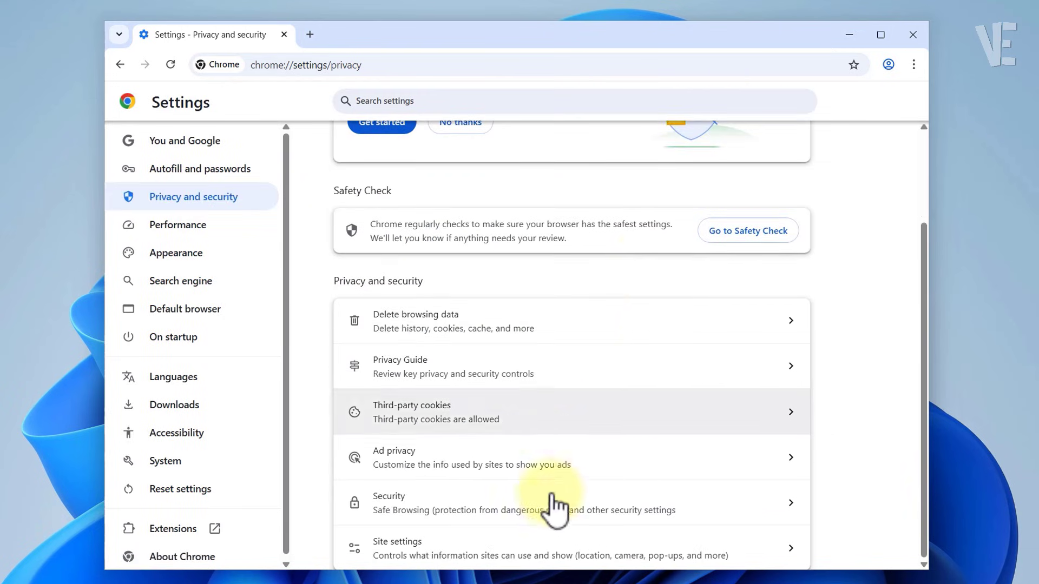
pyautogui.click(400, 552)
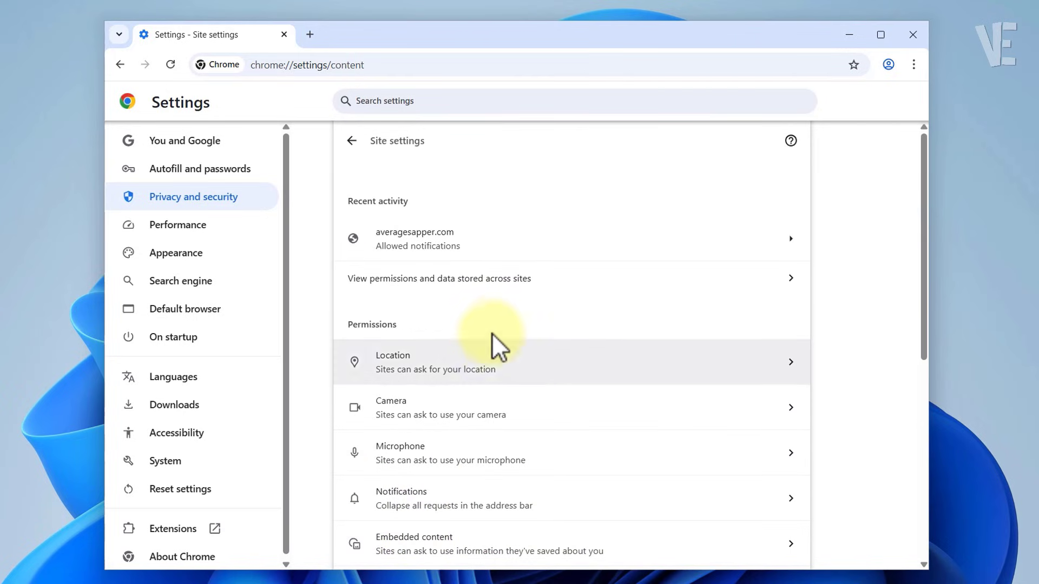
pyautogui.scroll(-2, 503, 325)
pyautogui.scroll(-2, 504, 325)
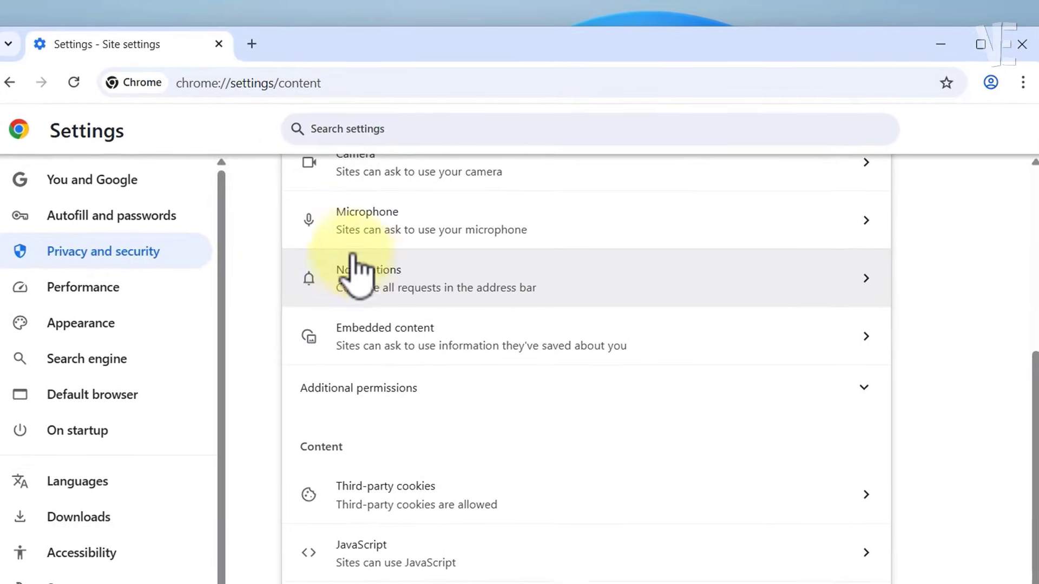
pyautogui.click(405, 239)
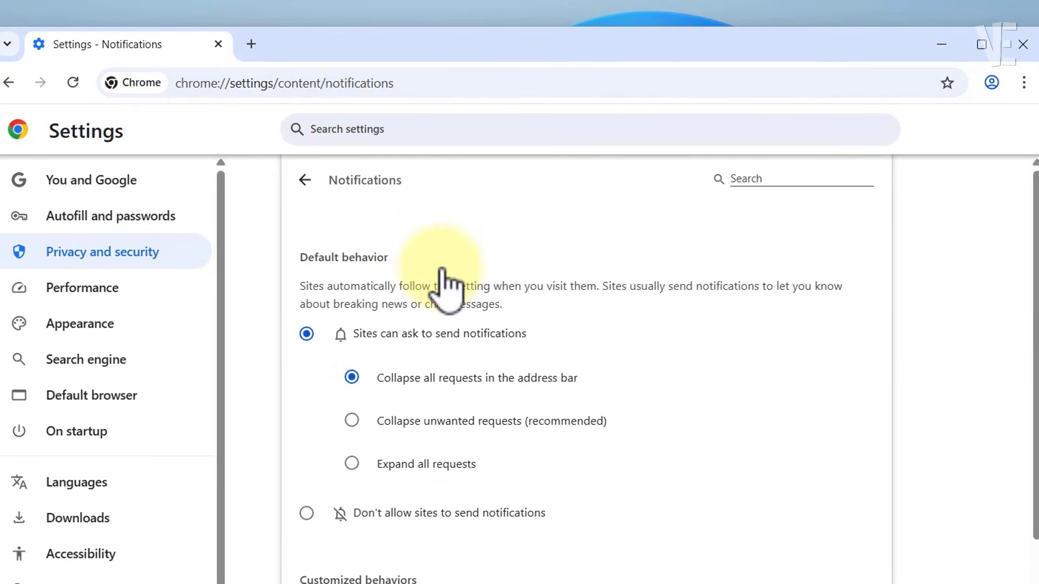
pyautogui.scroll(-4, 536, 382)
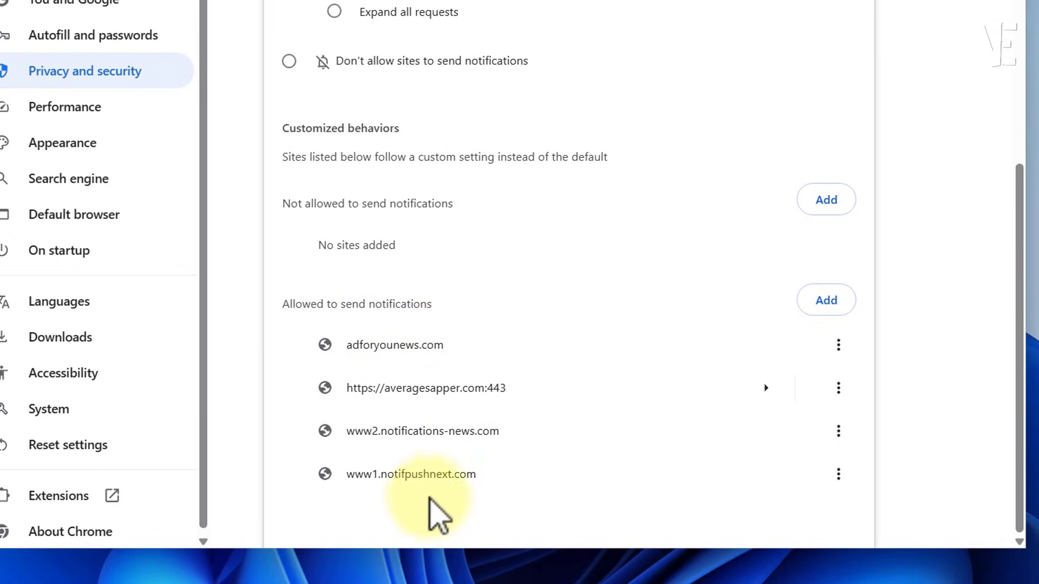
# Block adforyounews.com and www2.notifications-news.com; remove averagesapper.com and www1.notifpushnext.com
pyautogui.click(838, 346)
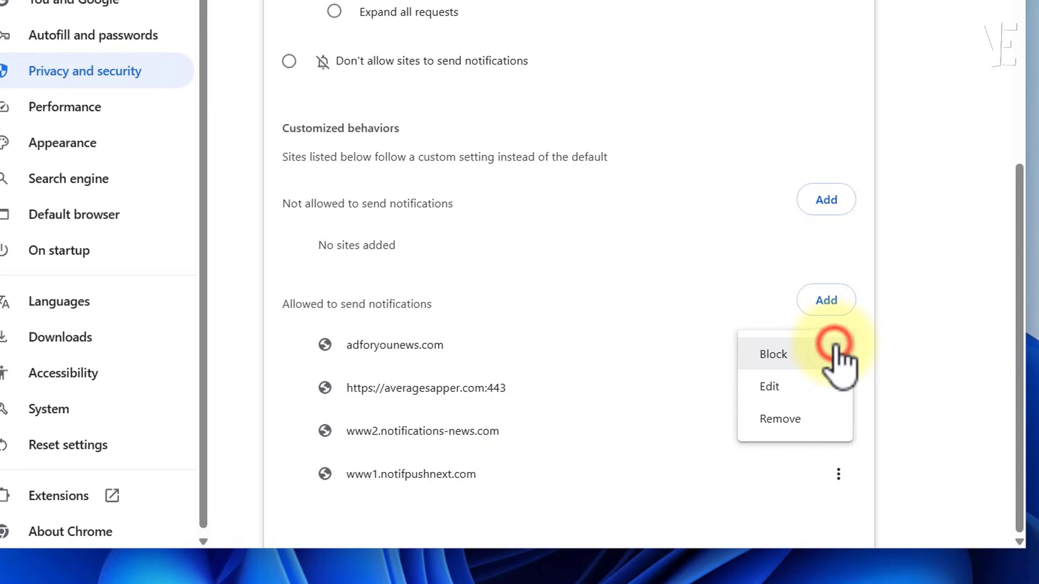
pyautogui.click(789, 355)
pyautogui.scroll(-1, 783, 372)
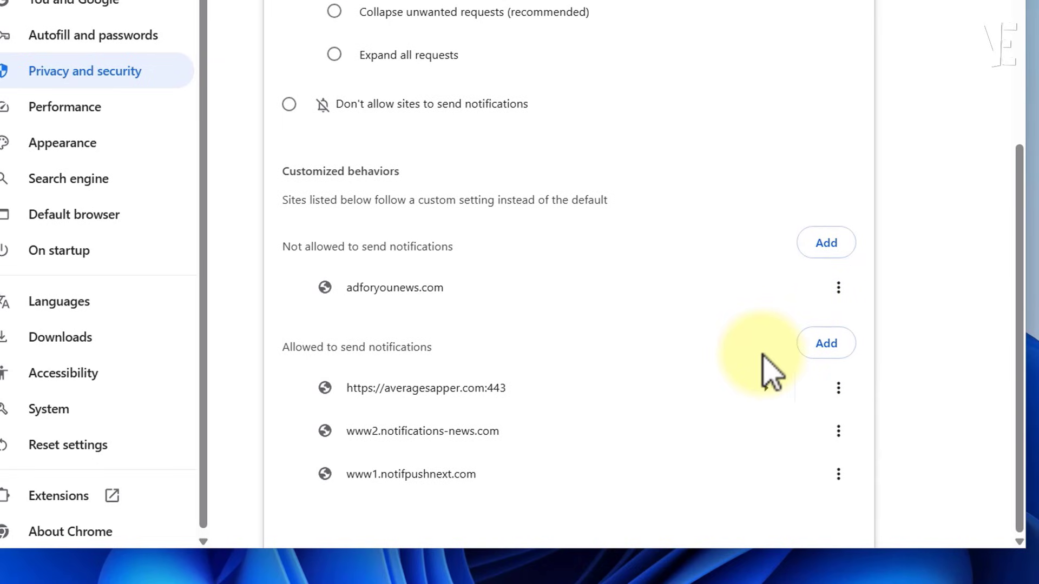
pyautogui.click(838, 389)
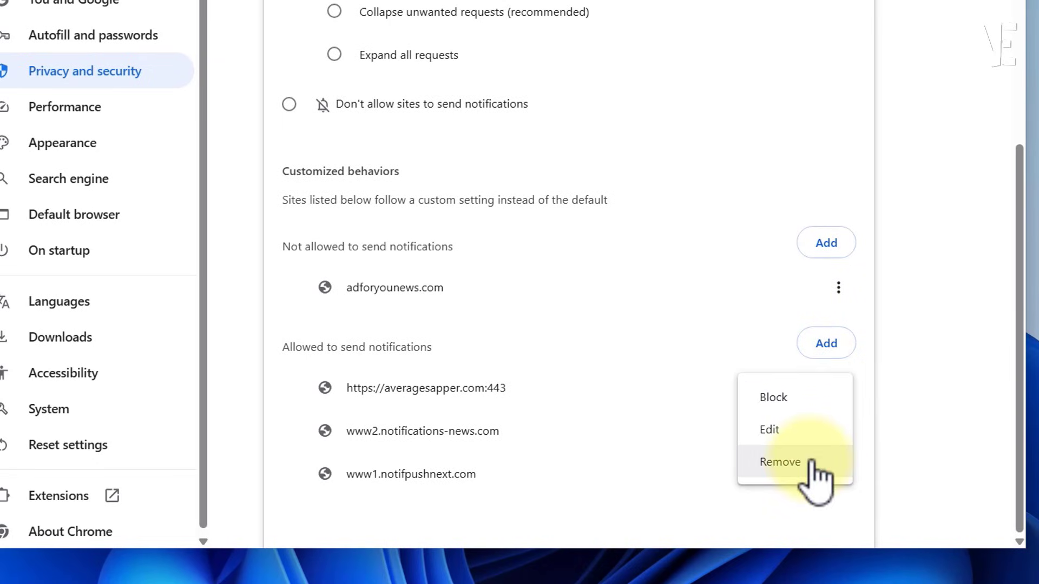
pyautogui.click(803, 463)
pyautogui.click(838, 432)
pyautogui.click(811, 441)
pyautogui.click(838, 373)
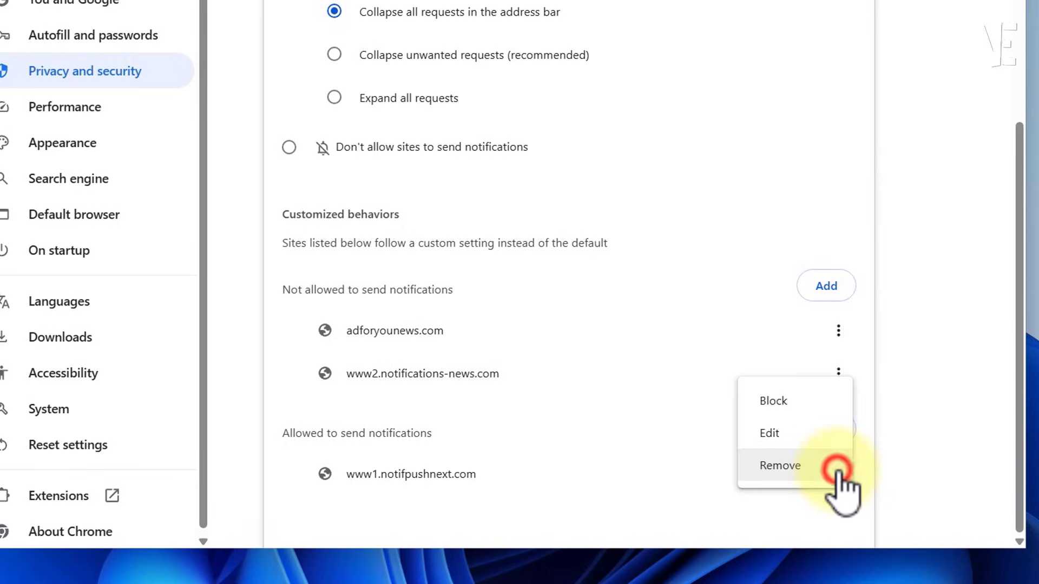
pyautogui.click(781, 465)
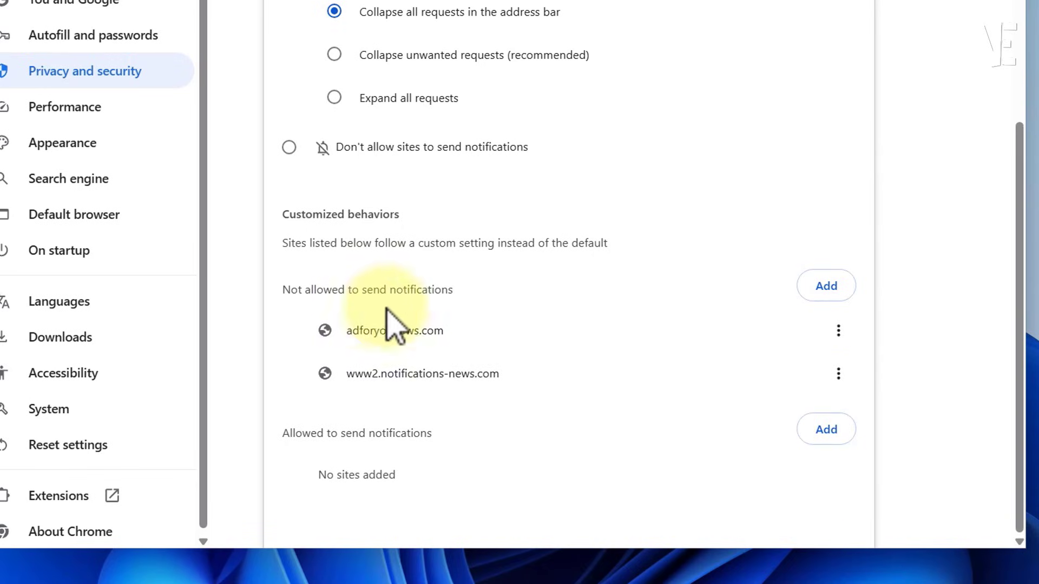
# Remove the blocked adforyounews.com and www2.notifications-news.com entries from the not-allowed list
pyautogui.click(838, 331)
pyautogui.click(780, 404)
pyautogui.click(838, 374)
pyautogui.click(780, 446)
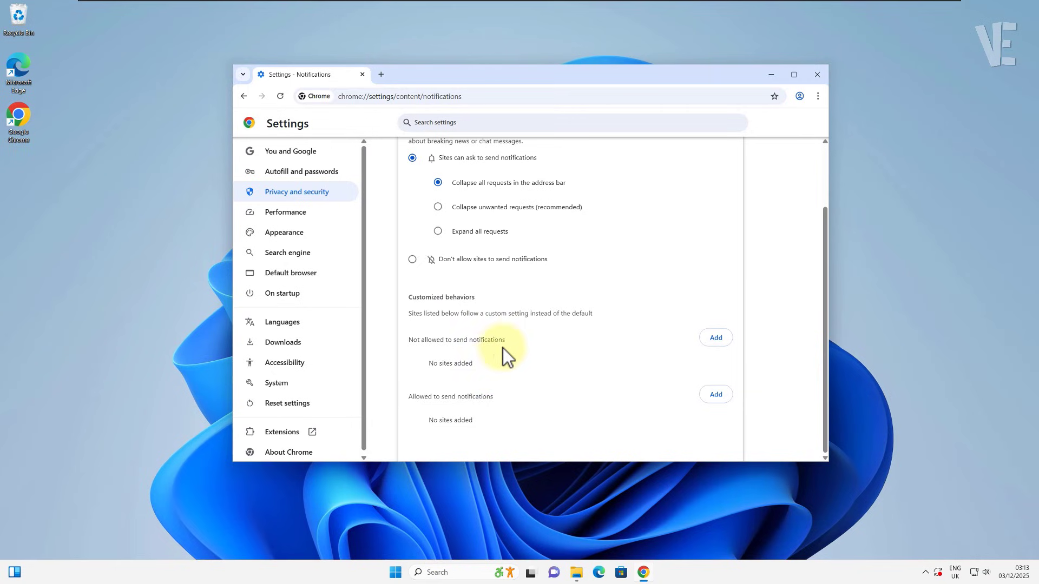
pyautogui.scroll(1, 503, 349)
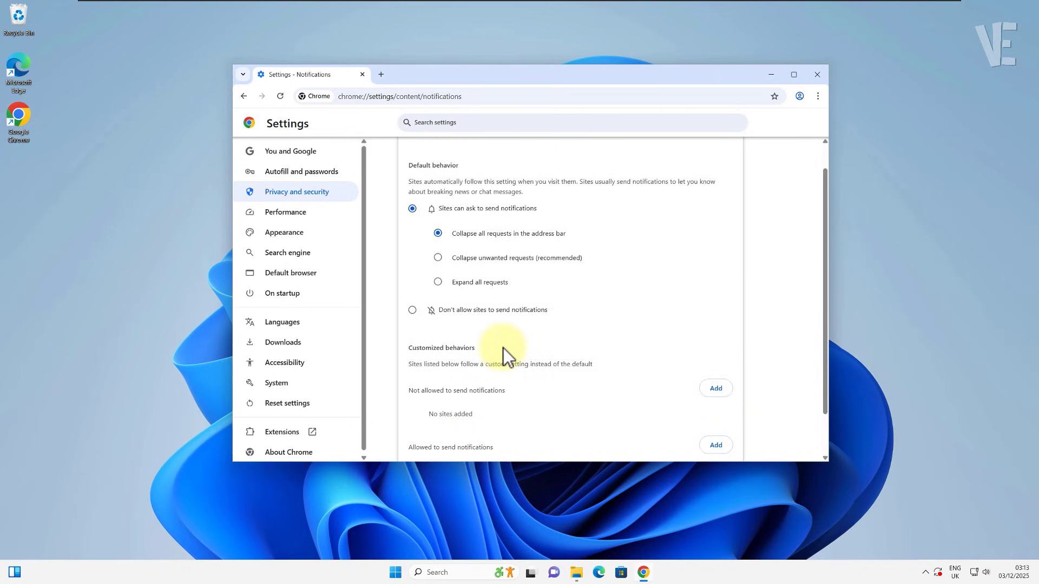
# Close the Chrome window
pyautogui.click(818, 74)
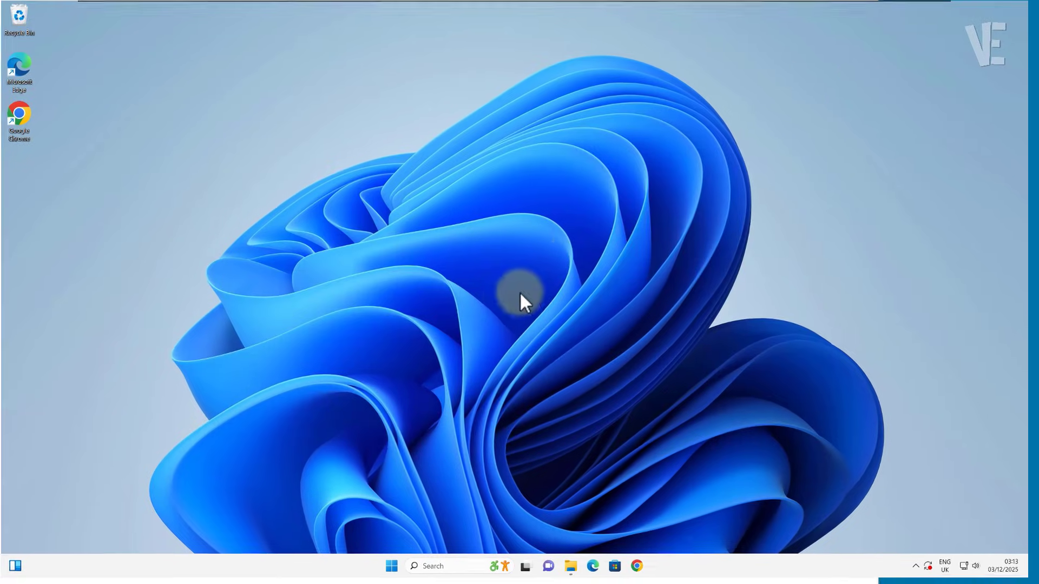